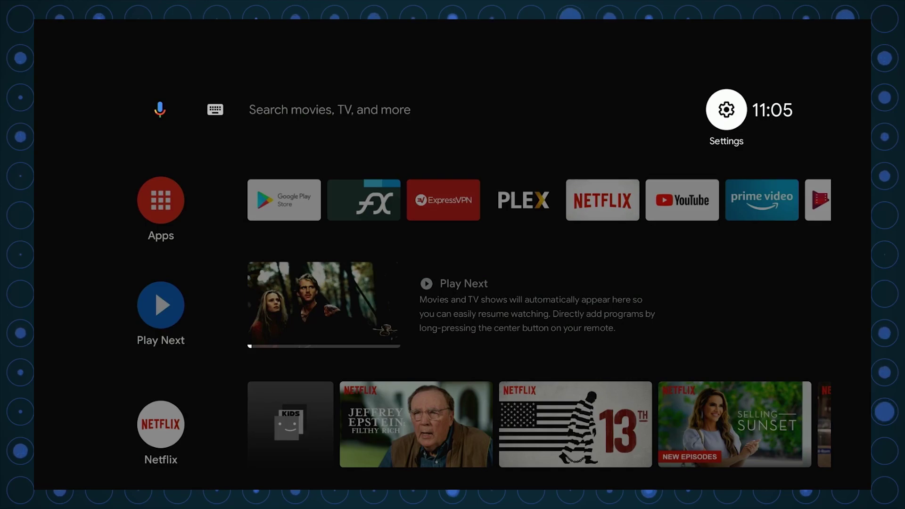
Open the Remotes & Accessories section of the device settings
{"action": "key", "text": "Return"}
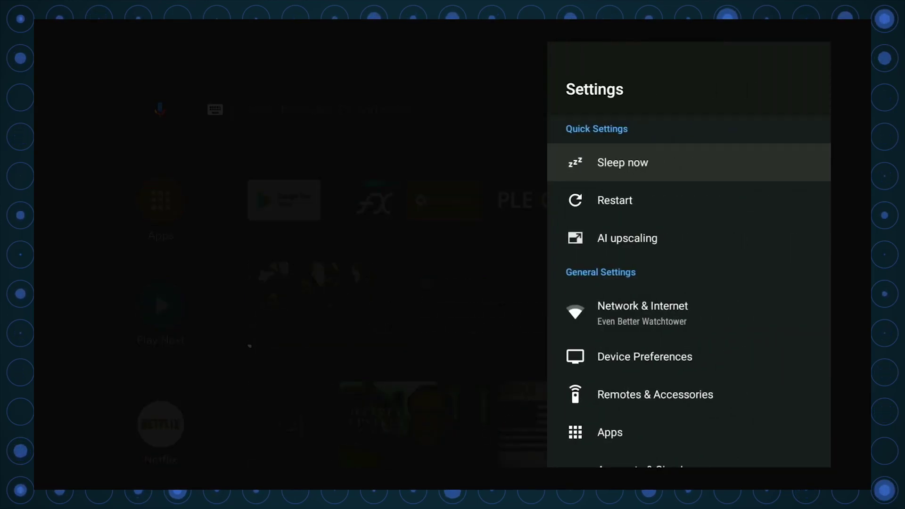
{"action": "key", "text": "Down"}
{"action": "key", "text": "Down"}
{"action": "key", "text": "Down"}
{"action": "key", "text": "Down"}
{"action": "key", "text": "Down"}
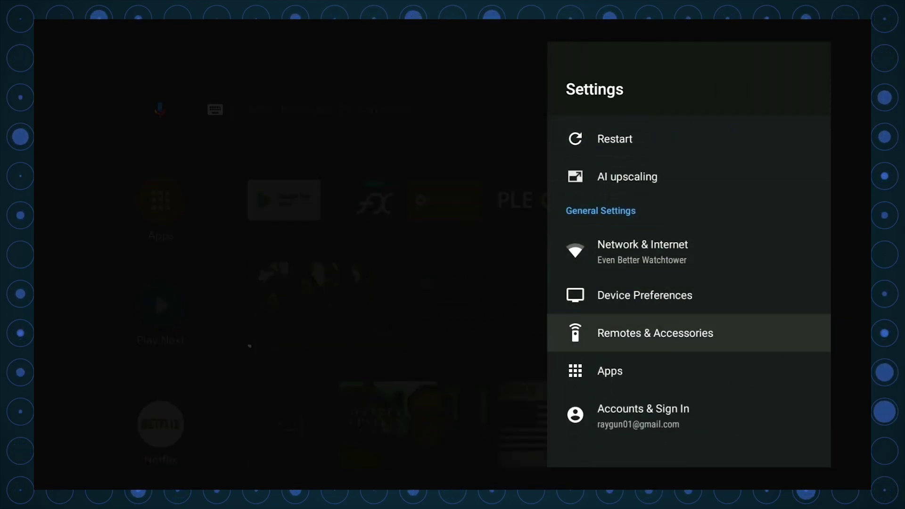
{"action": "key", "text": "Return"}
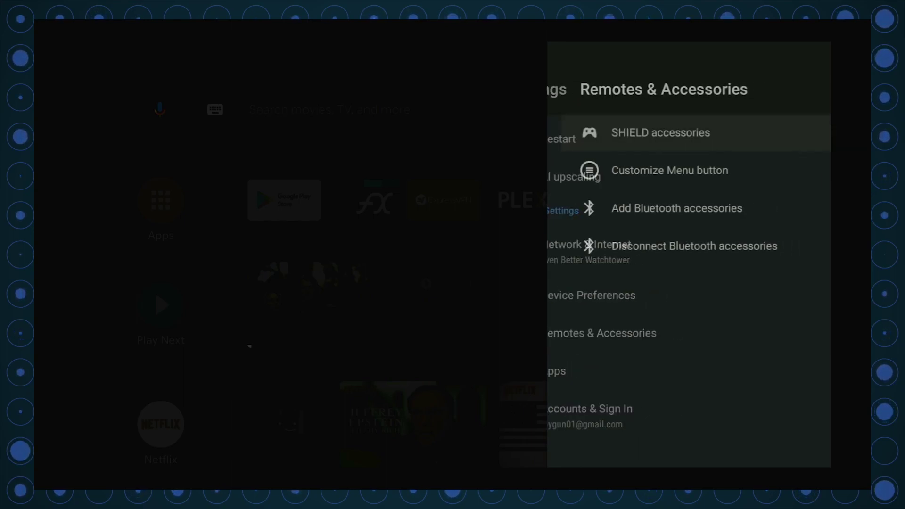
Search for Bluetooth accessories and pair the mouse with the device
{"action": "key", "text": "Down"}
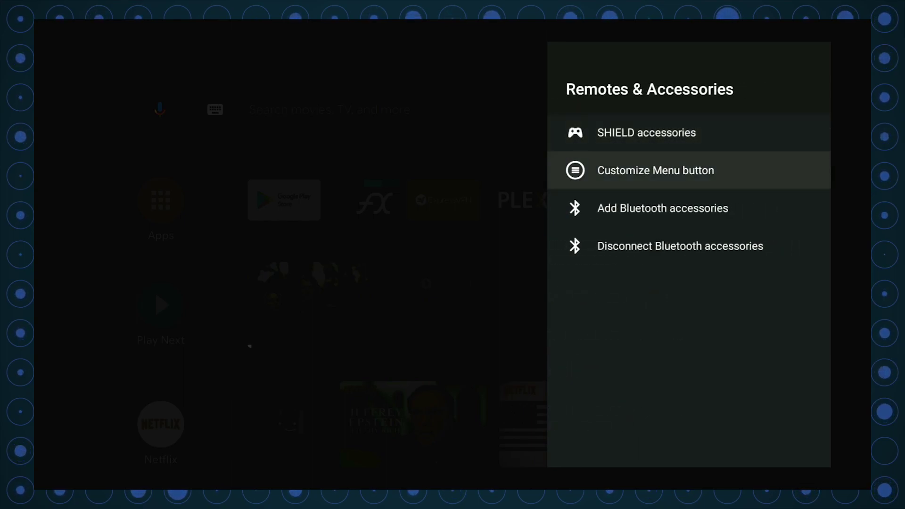
{"action": "key", "text": "Down"}
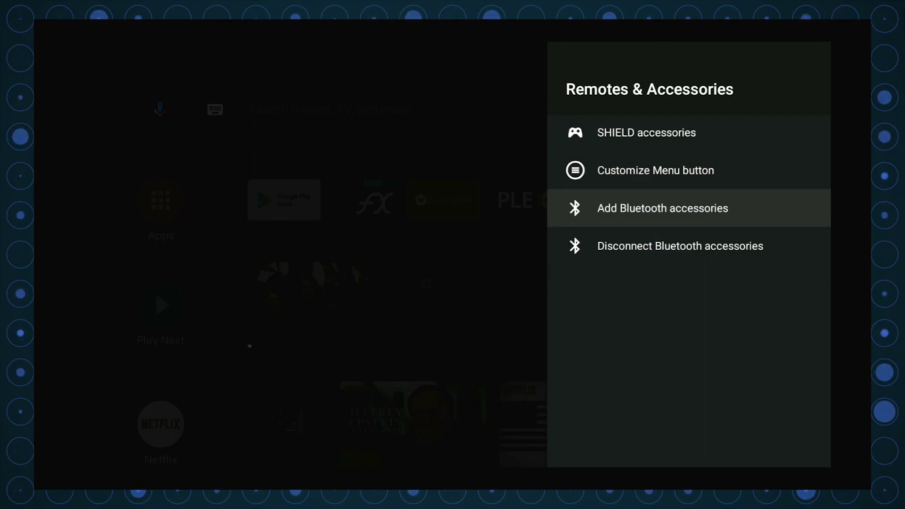
{"action": "key", "text": "Return"}
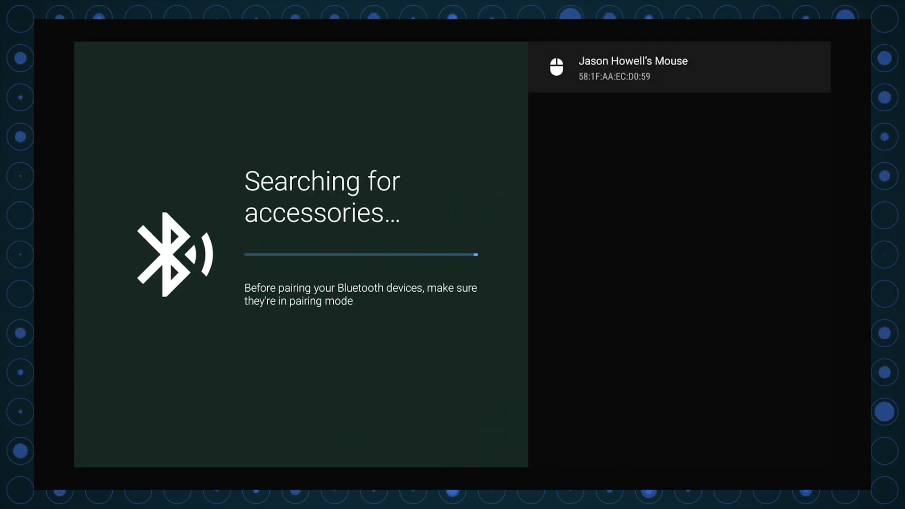
{"action": "key", "text": "Return"}
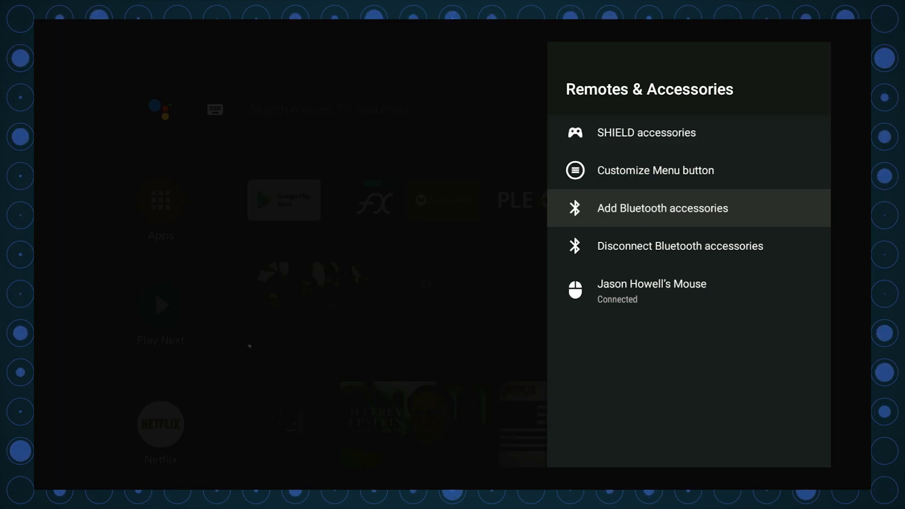
Add the Wireless Controller as a Bluetooth accessory, accept its pairing request, and return to the home screen
{"action": "key", "text": "Return"}
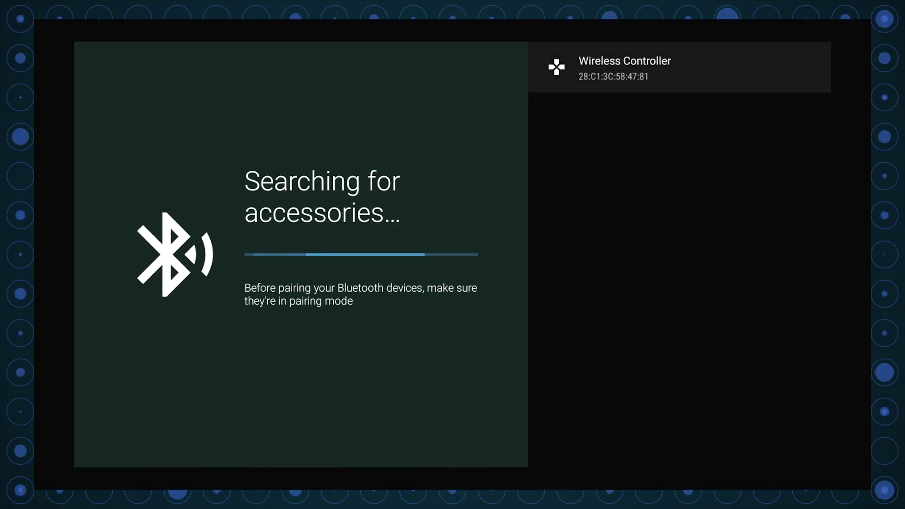
{"action": "key", "text": "Return"}
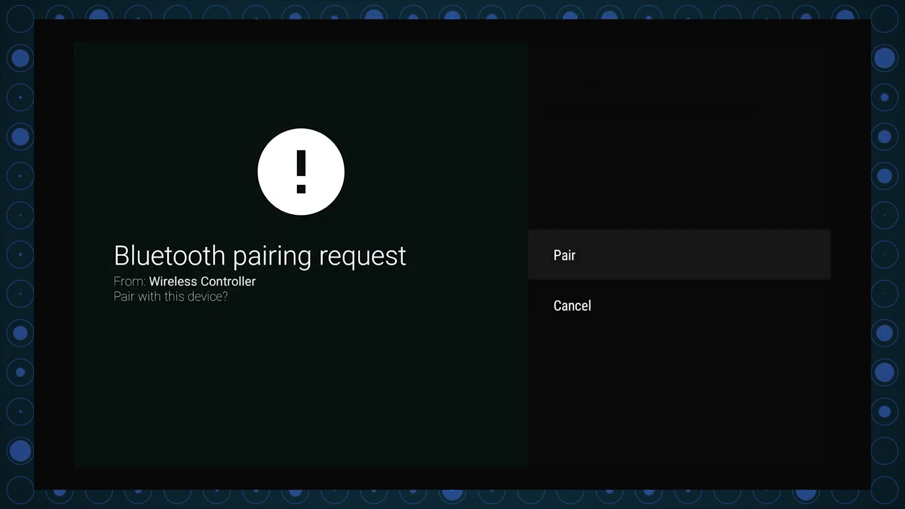
{"action": "key", "text": "Return"}
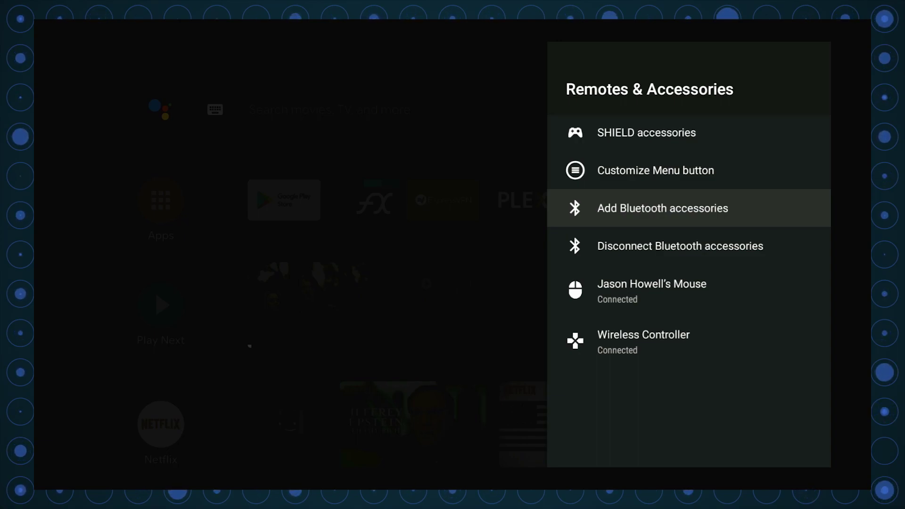
{"action": "key", "text": "Escape"}
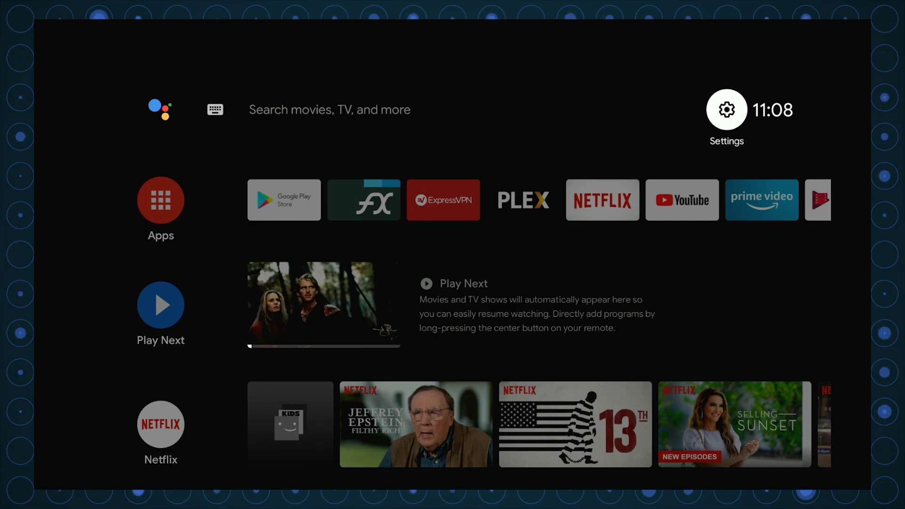
Launch the FX file manager from the home screen and open its Web Access feature
{"action": "key", "text": "Down"}
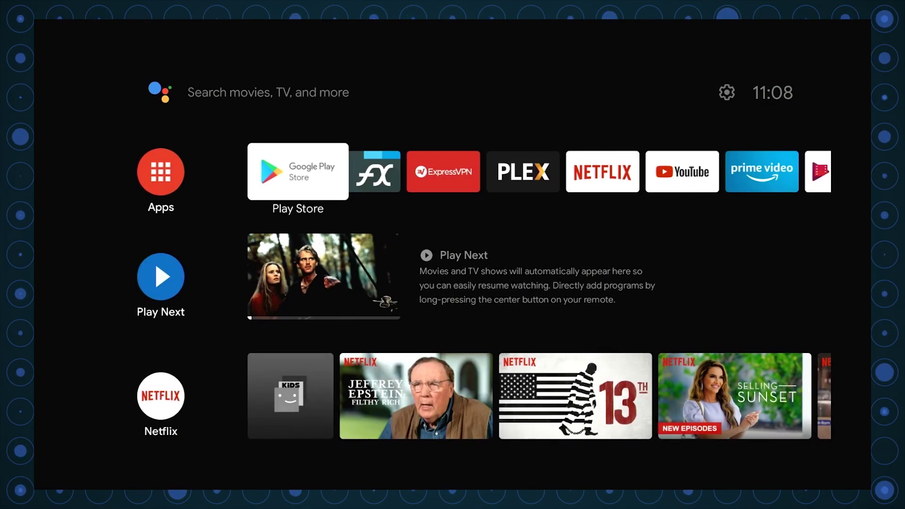
{"action": "key", "text": "Right"}
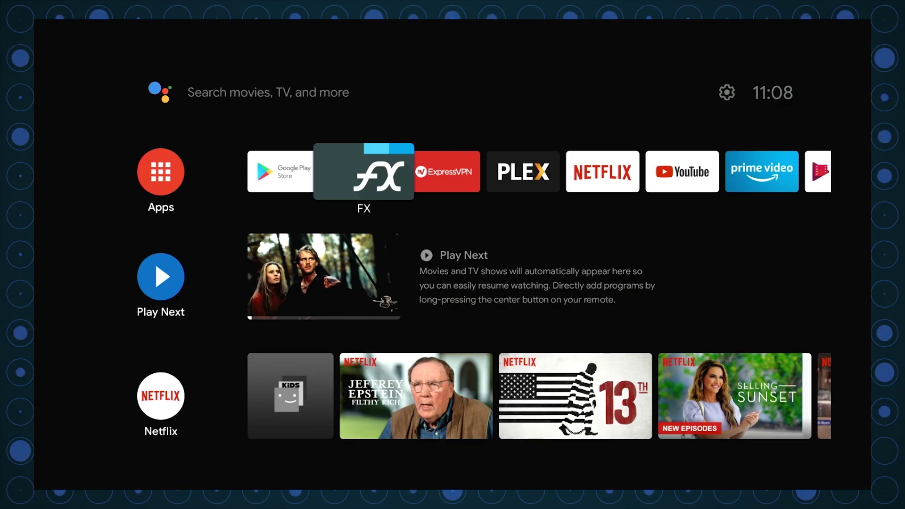
{"action": "key", "text": "Return"}
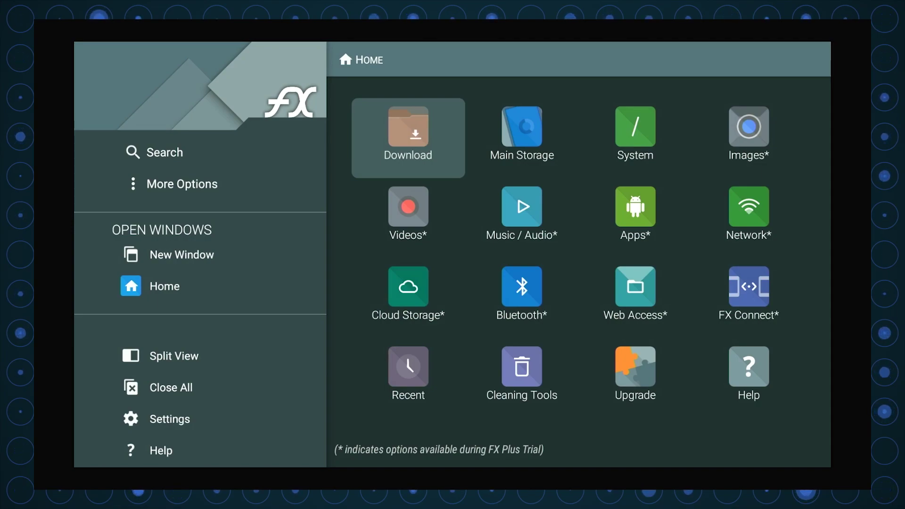
{"action": "key", "text": "Down"}
{"action": "key", "text": "Down"}
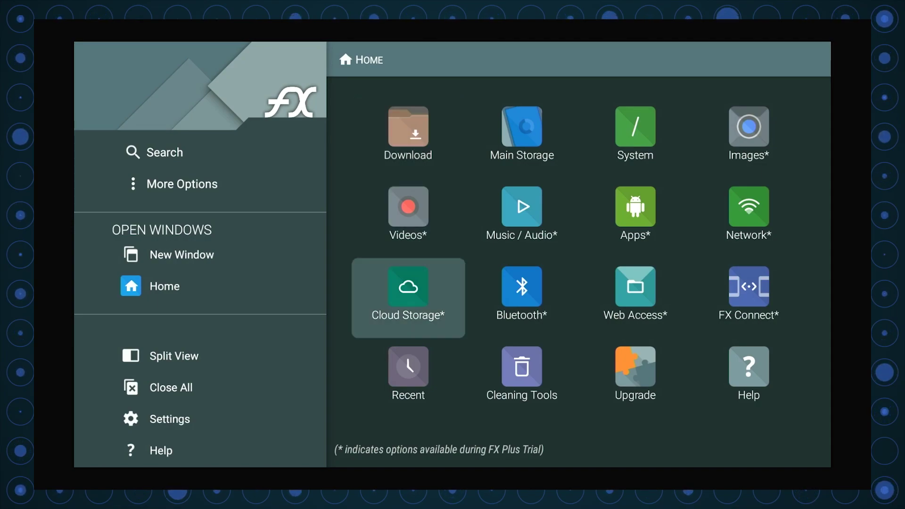
{"action": "key", "text": "Right"}
{"action": "key", "text": "Right"}
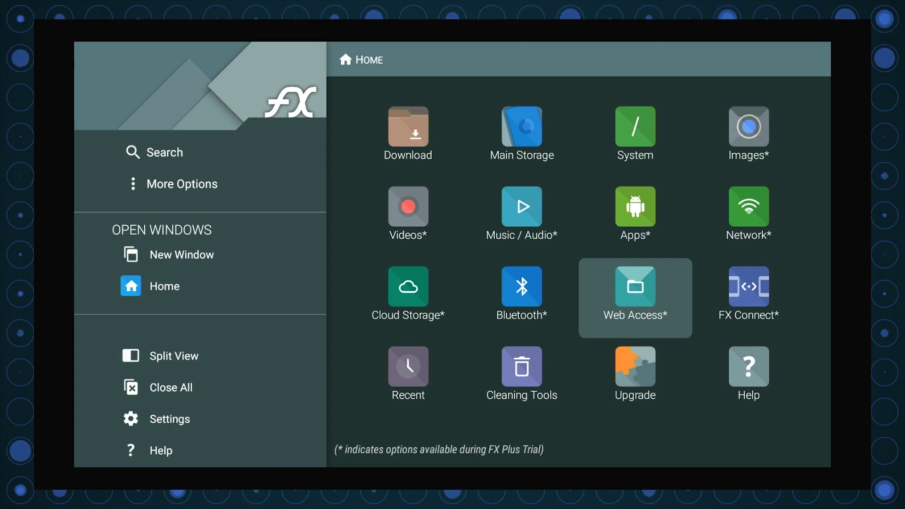
{"action": "key", "text": "Return"}
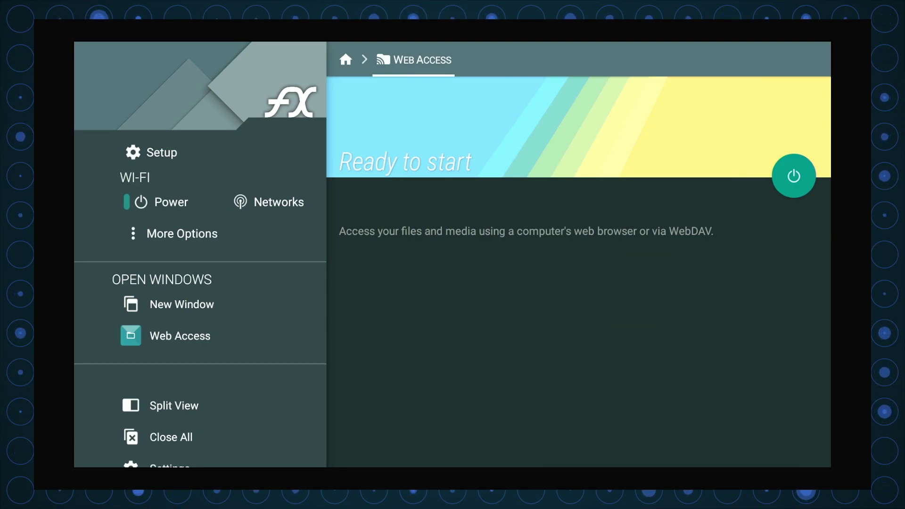
Start the Web Access service in FX
{"action": "key", "text": "Left"}
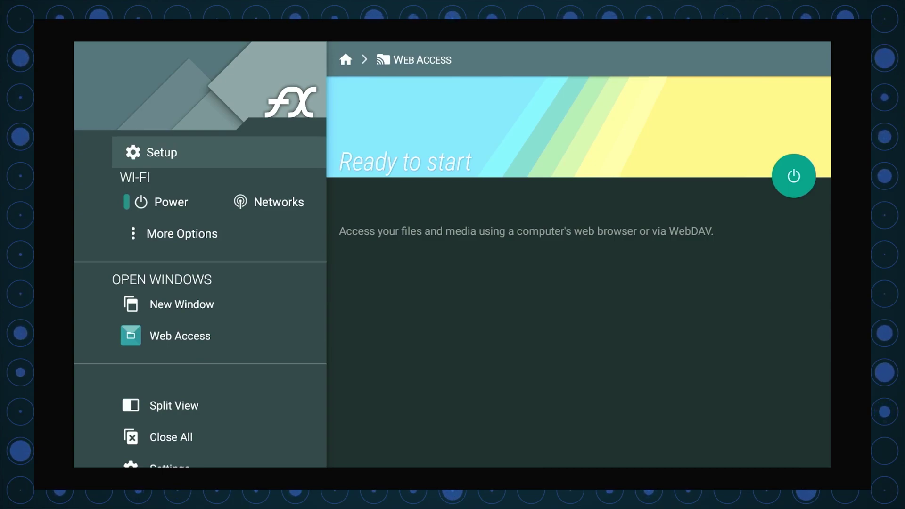
{"action": "key", "text": "Right"}
{"action": "key", "text": "Return"}
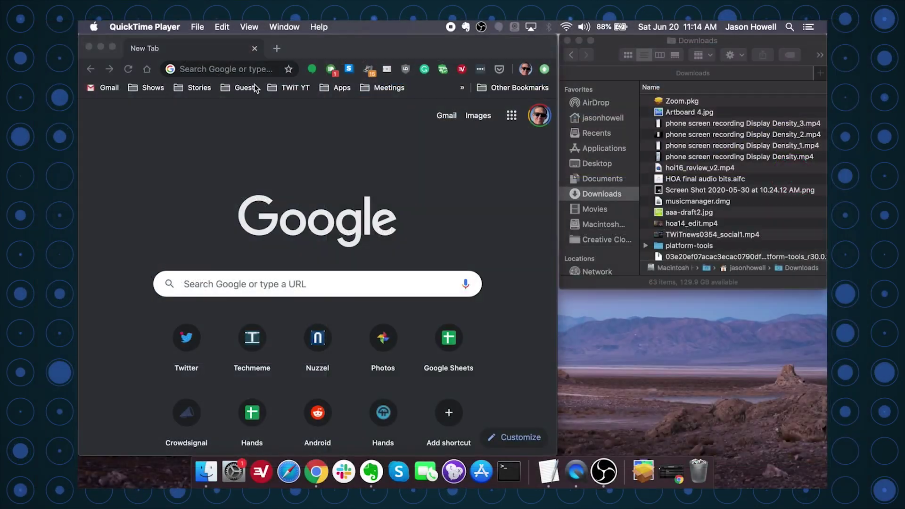
Switch to Chrome on the computer and open apkmirror.com
{"action": "left_click", "coordinate": [236, 69]}
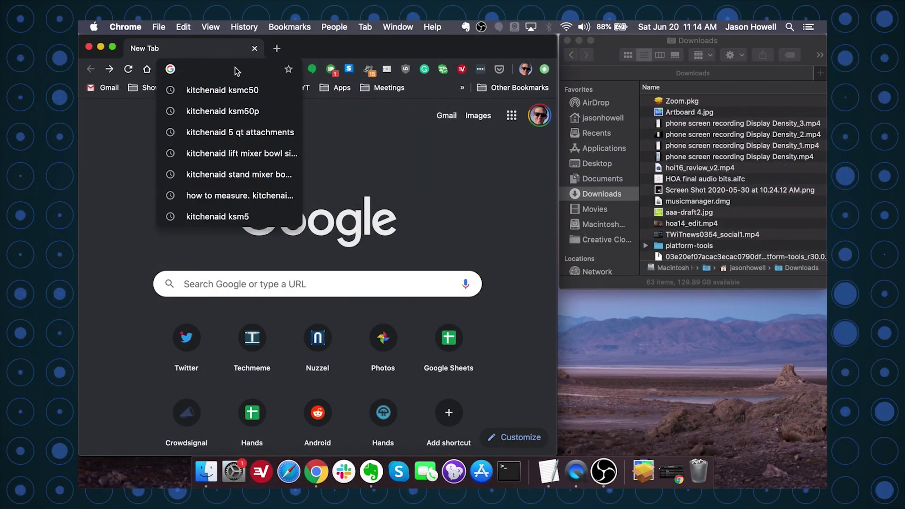
{"action": "type", "text": "apk"}
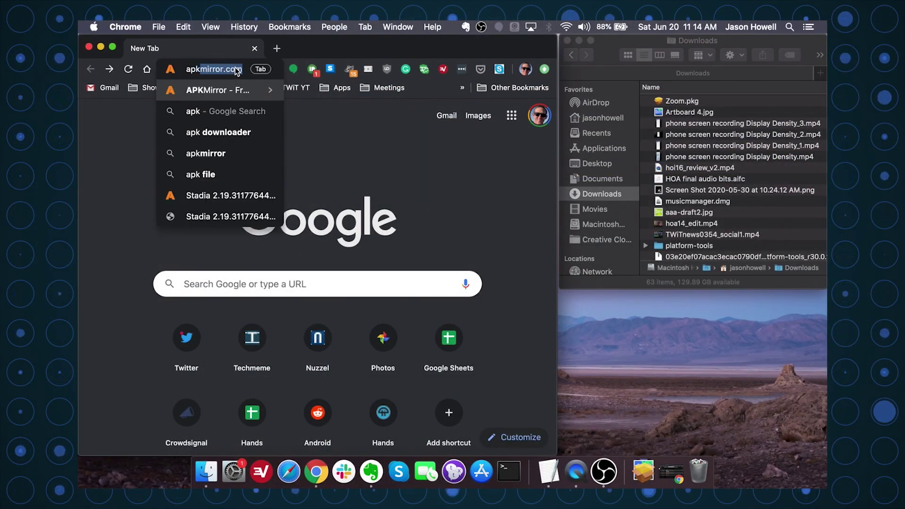
{"action": "type", "text": "mirror.com"}
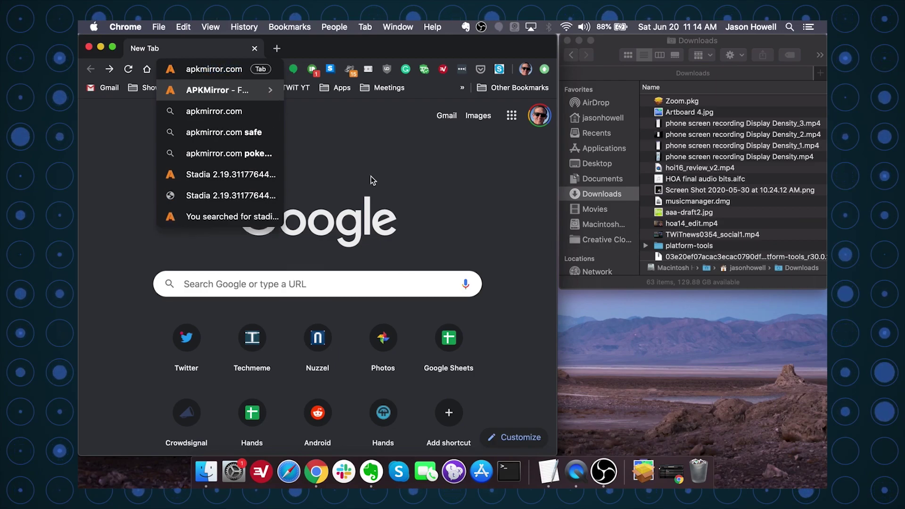
{"action": "key", "text": "Return"}
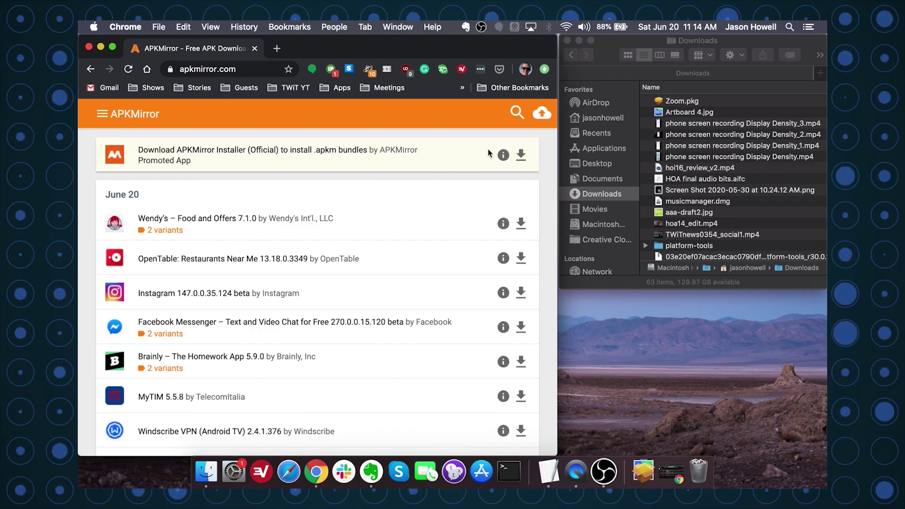
Search APKMirror for "stadia"
{"action": "left_click", "coordinate": [516, 113]}
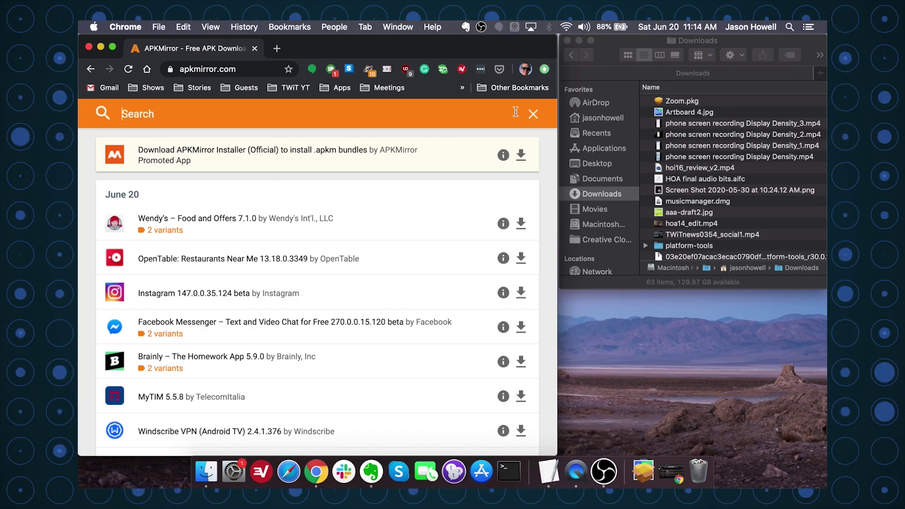
{"action": "type", "text": "stadia"}
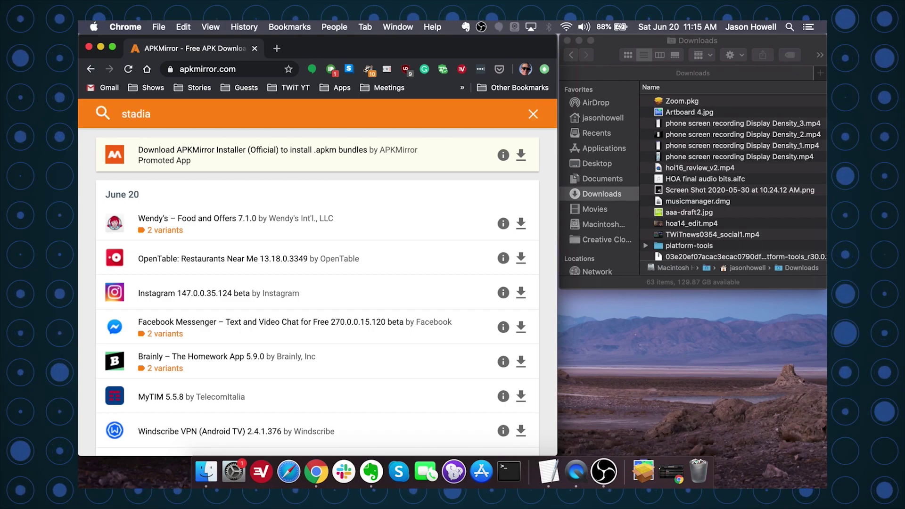
{"action": "key", "text": "Return"}
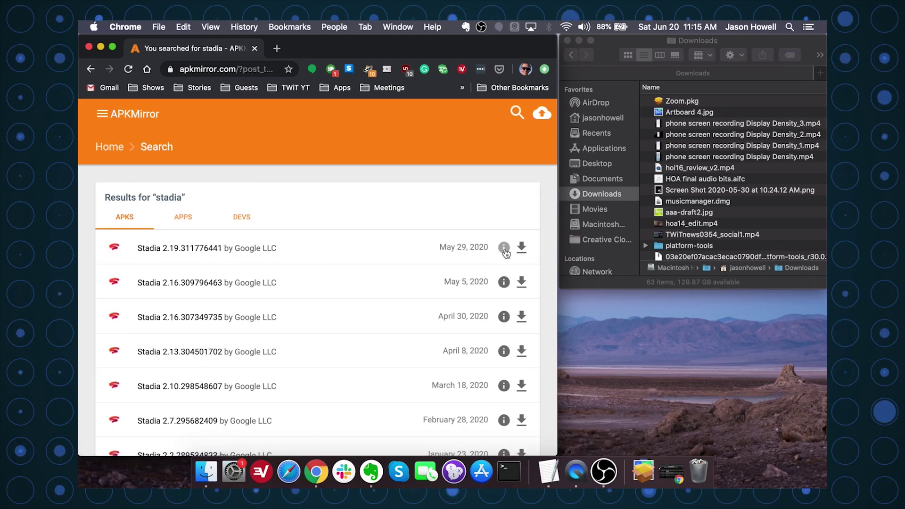
Download the Stadia 2.19.311776441 APK and select the downloaded file in the Finder's Downloads folder
{"action": "left_click", "coordinate": [525, 252]}
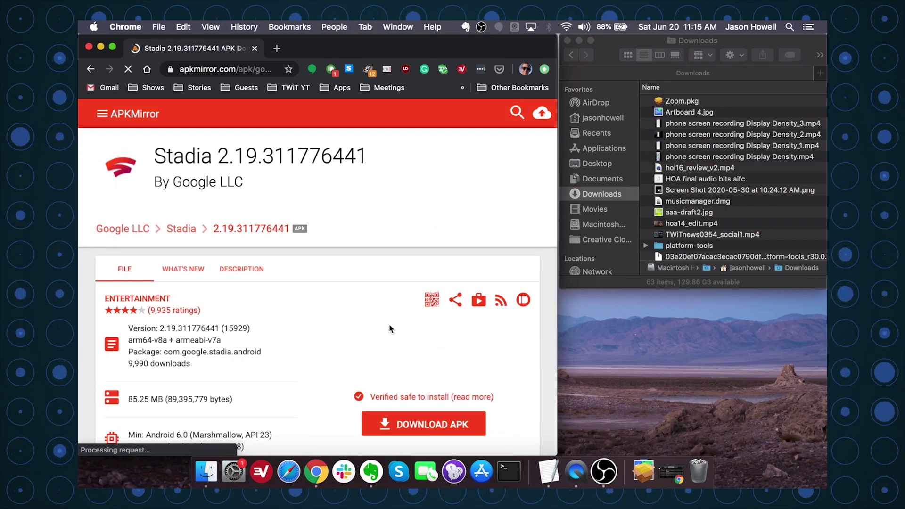
{"action": "scroll", "coordinate": [390, 325], "scroll_direction": "down", "scroll_amount": 4}
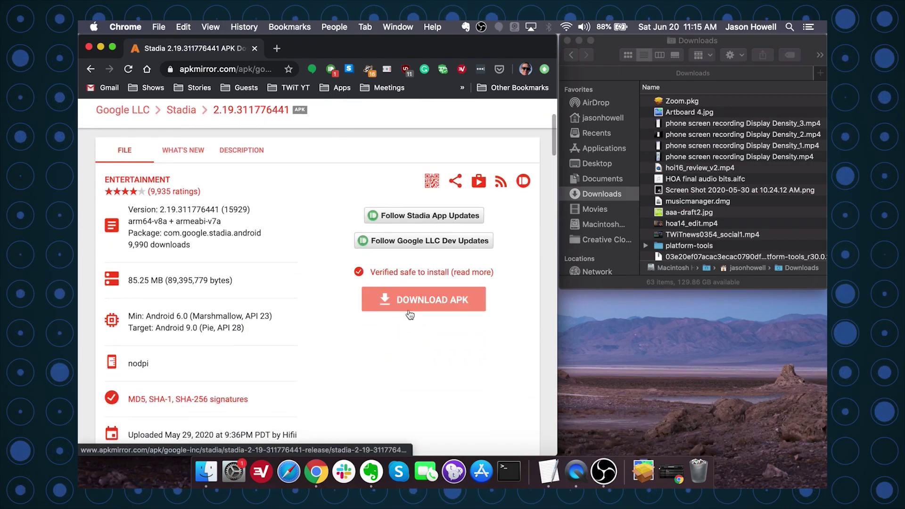
{"action": "left_click", "coordinate": [424, 307]}
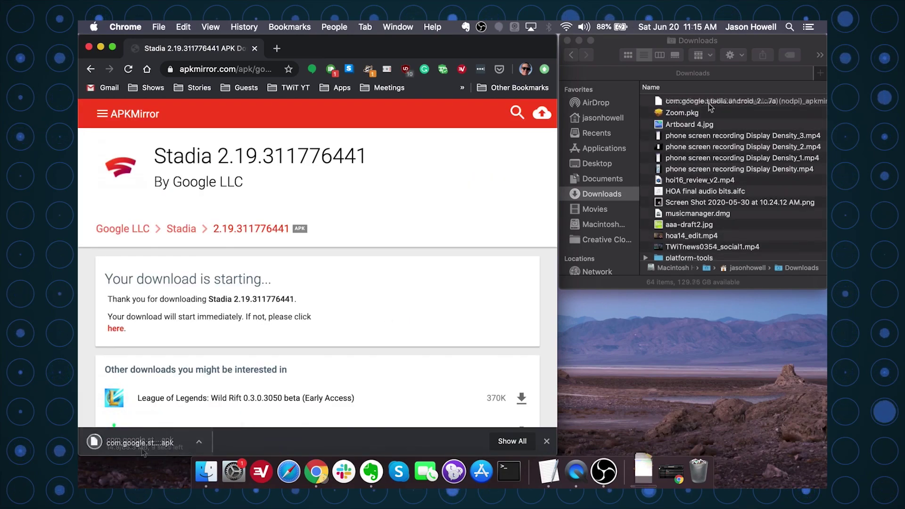
{"action": "left_click", "coordinate": [709, 103]}
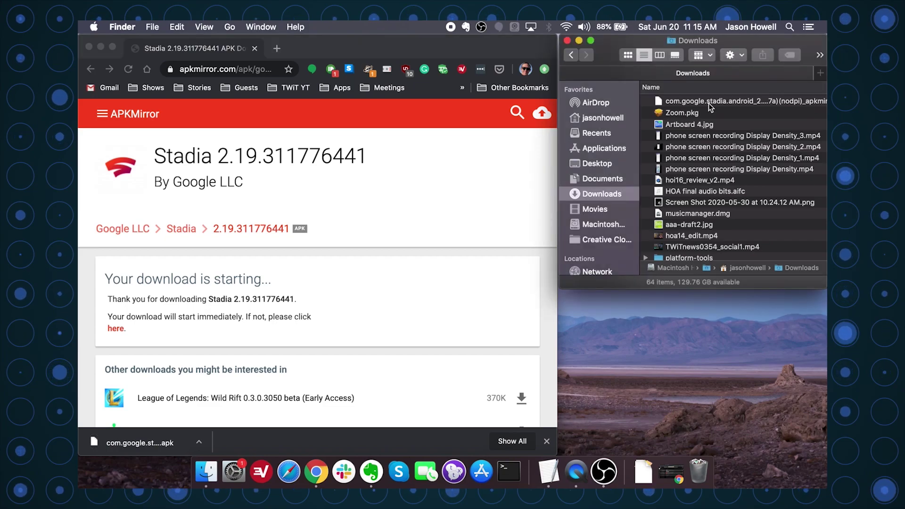
{"action": "left_click", "coordinate": [709, 104]}
Open the FX Web Access page at 192.168.7.231:2112 in a new Chrome tab
{"action": "left_click", "coordinate": [263, 70]}
{"action": "key", "text": "super+t"}
{"action": "left_click", "coordinate": [263, 71]}
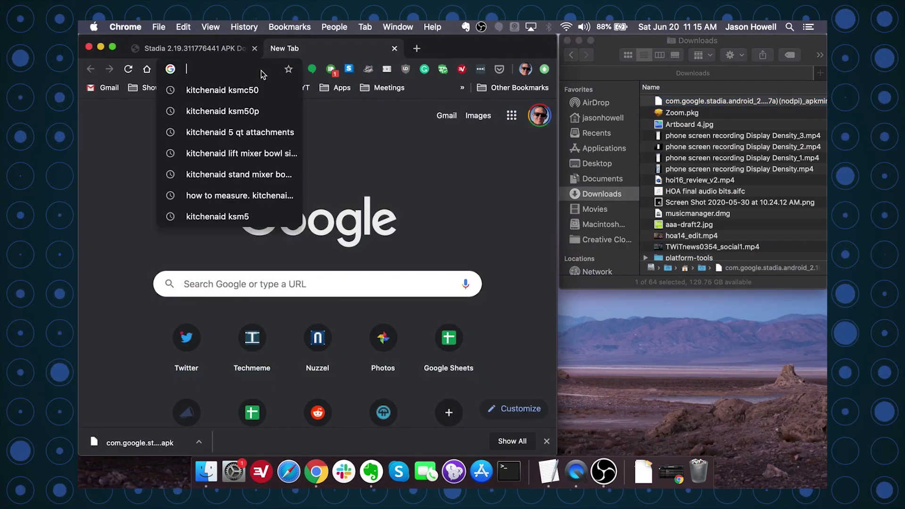
{"action": "type", "text": "192"}
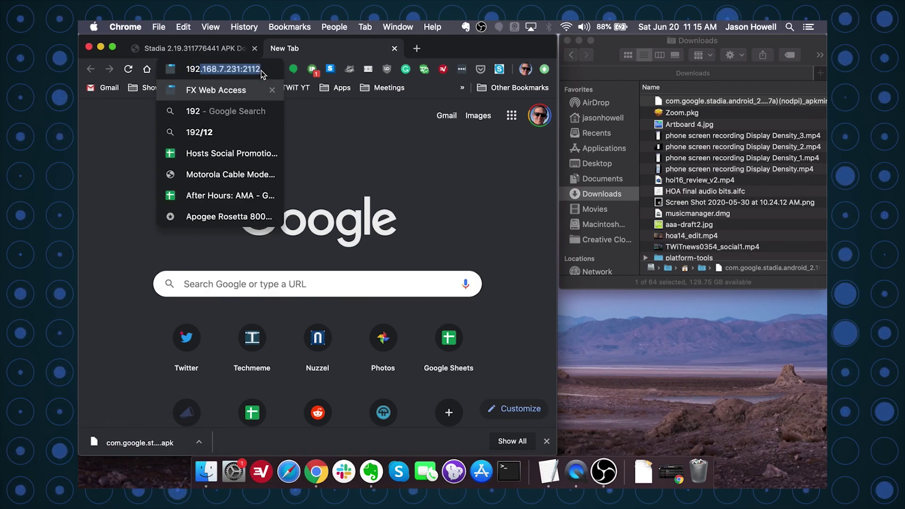
{"action": "type", "text": ".168.7.231:2112"}
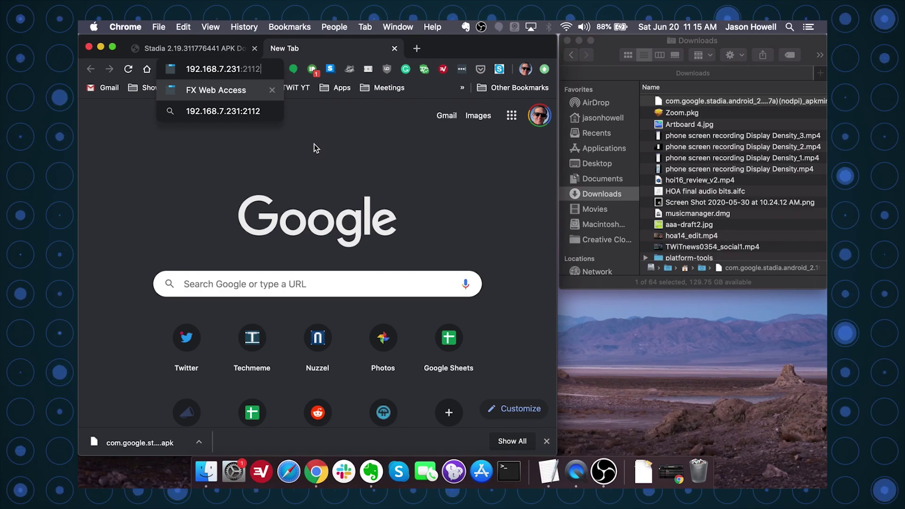
{"action": "key", "text": "Return"}
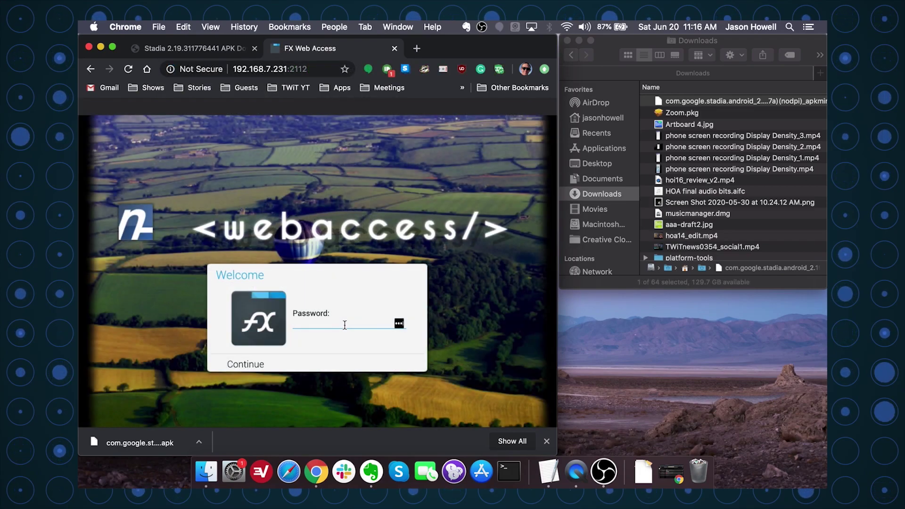
Enter the FX Web Access password and sign in to the device's file manager
{"action": "type", "text": "a"}
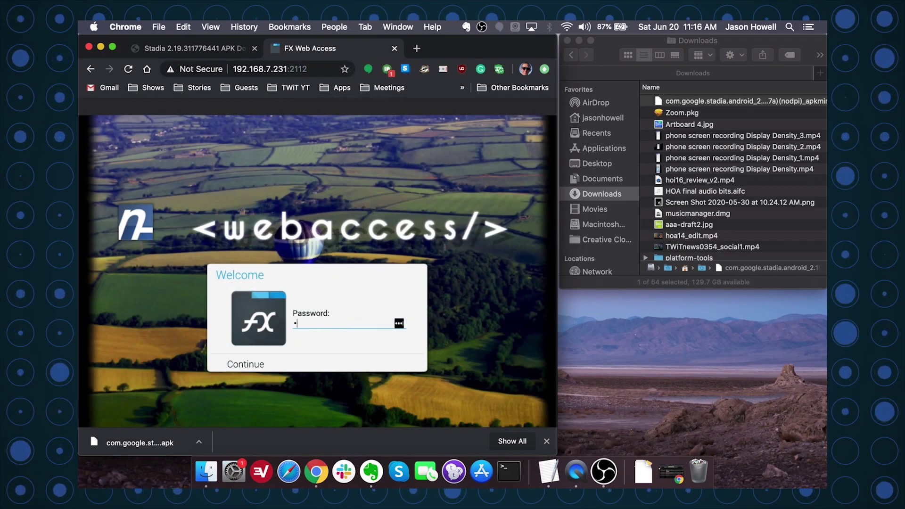
{"action": "type", "text": "a"}
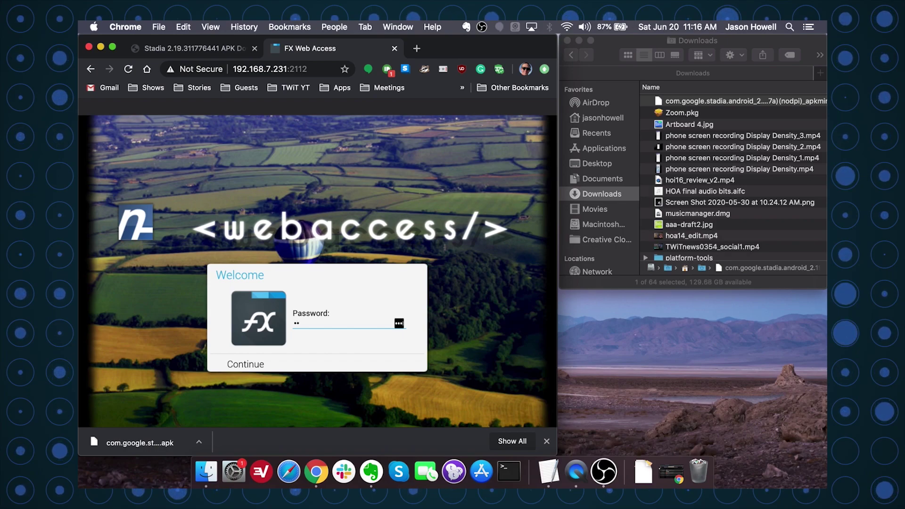
{"action": "type", "text": "aaa"}
{"action": "key", "text": "Return"}
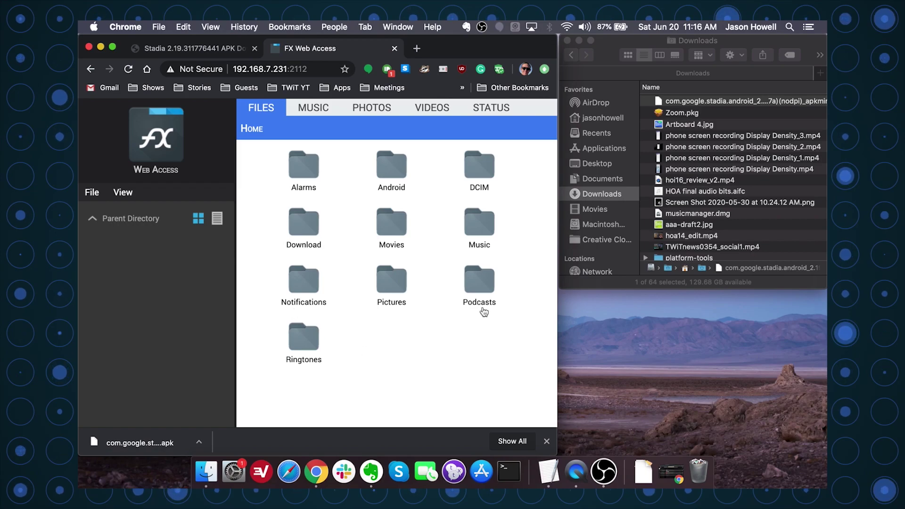
Upload the downloaded Stadia APK from the Finder's Downloads folder to the Home directory in FX Web Access
{"action": "left_click", "coordinate": [710, 103]}
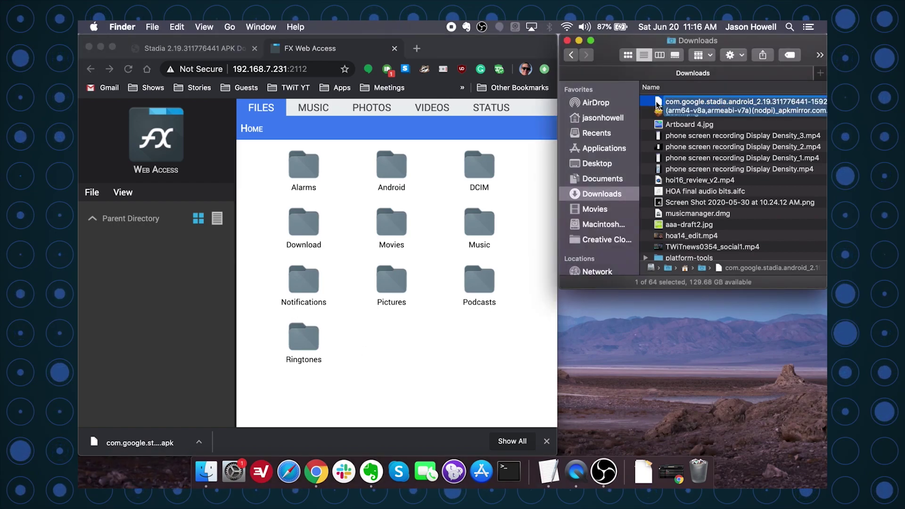
{"action": "left_click_drag", "start_coordinate": [663, 104], "coordinate": [386, 347]}
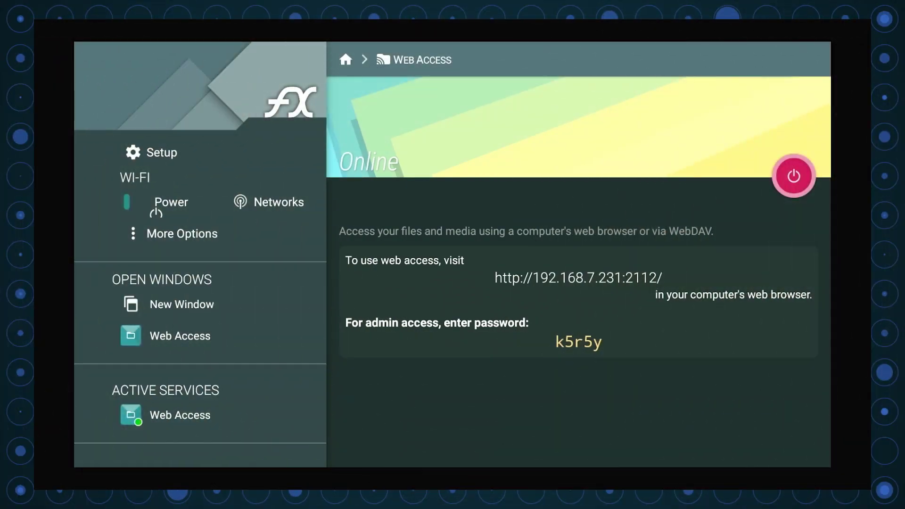
Switch to FX on the Android TV device and turn off the Web Access service
{"action": "left_click", "coordinate": [413, 59]}
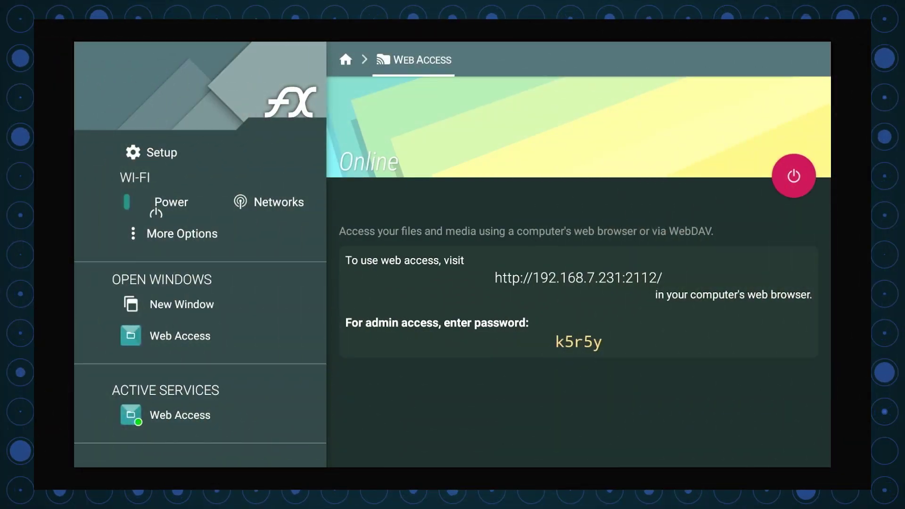
{"action": "key", "text": "Left"}
{"action": "key", "text": "Right"}
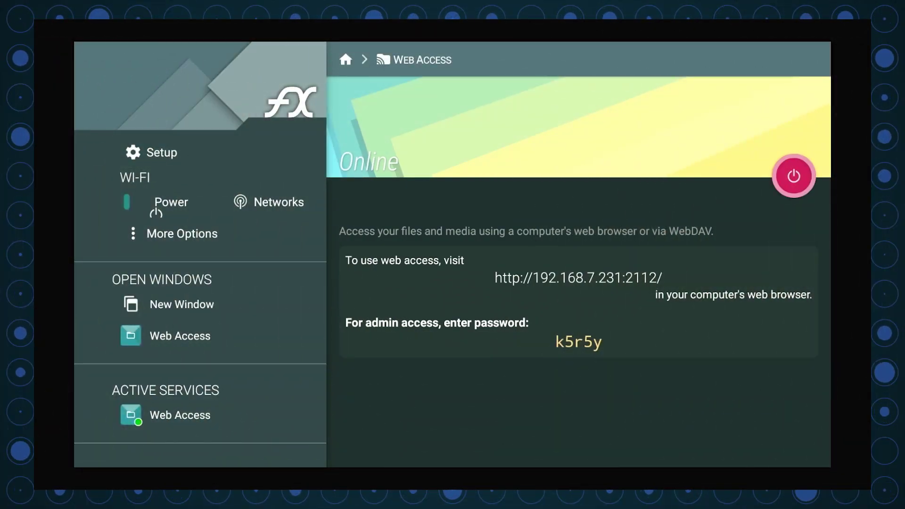
{"action": "key", "text": "Return"}
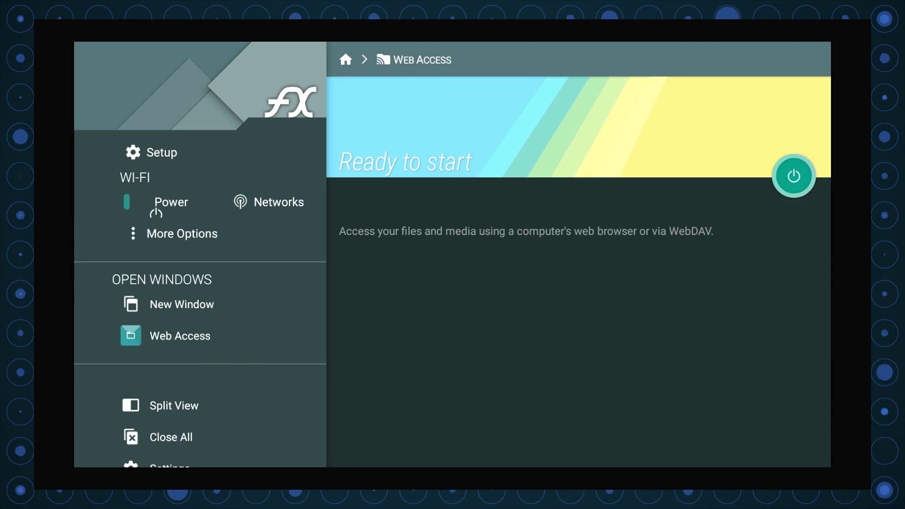
Return to the FX home screen and open Main Storage
{"action": "key", "text": "Up"}
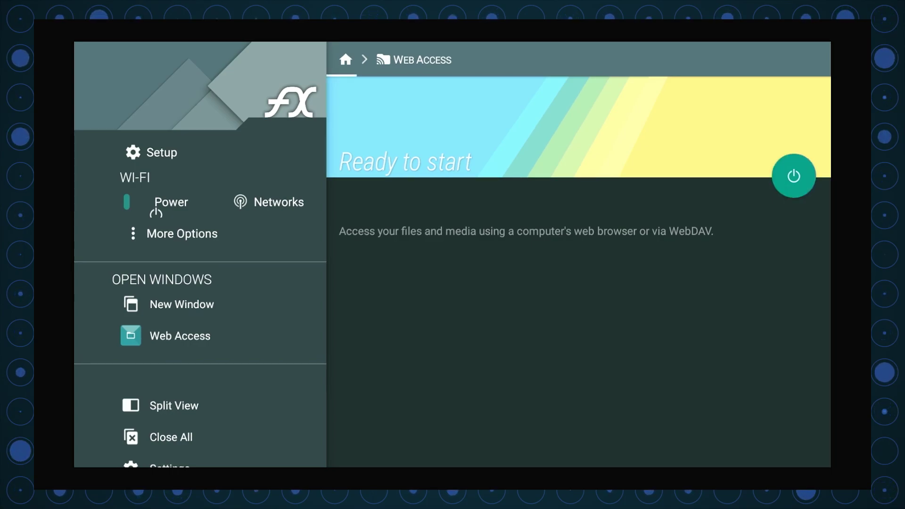
{"action": "key", "text": "Return"}
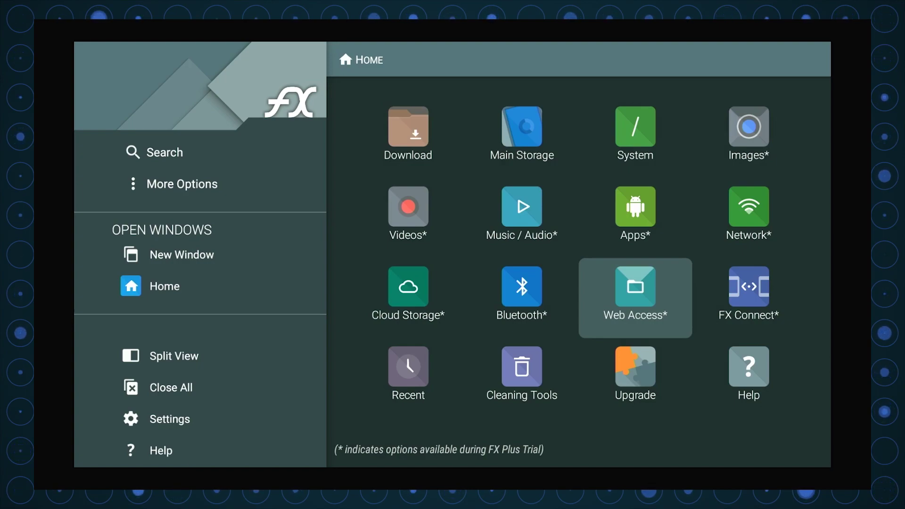
{"action": "key", "text": "Up"}
{"action": "key", "text": "Up"}
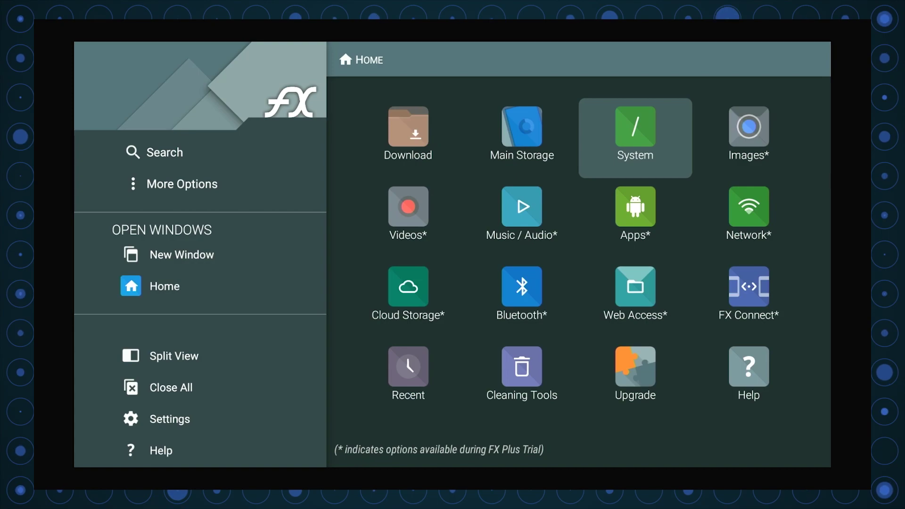
{"action": "key", "text": "Left"}
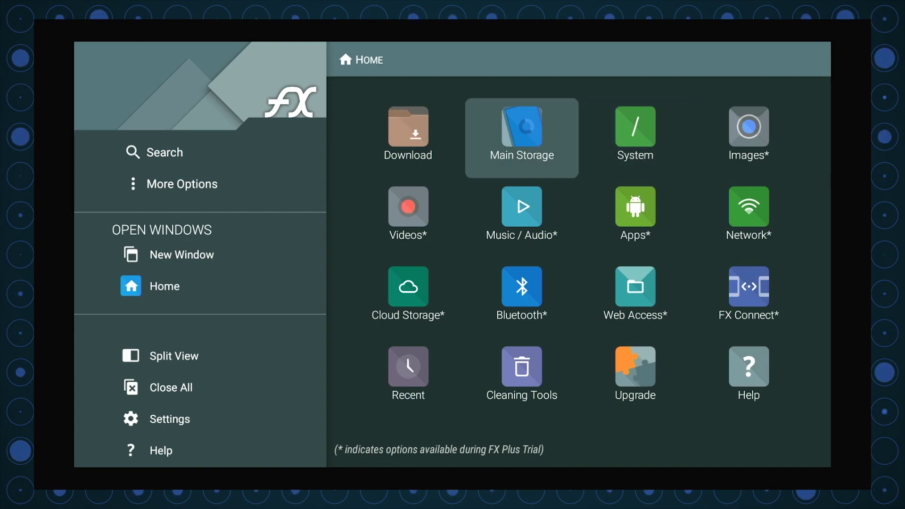
{"action": "key", "text": "Return"}
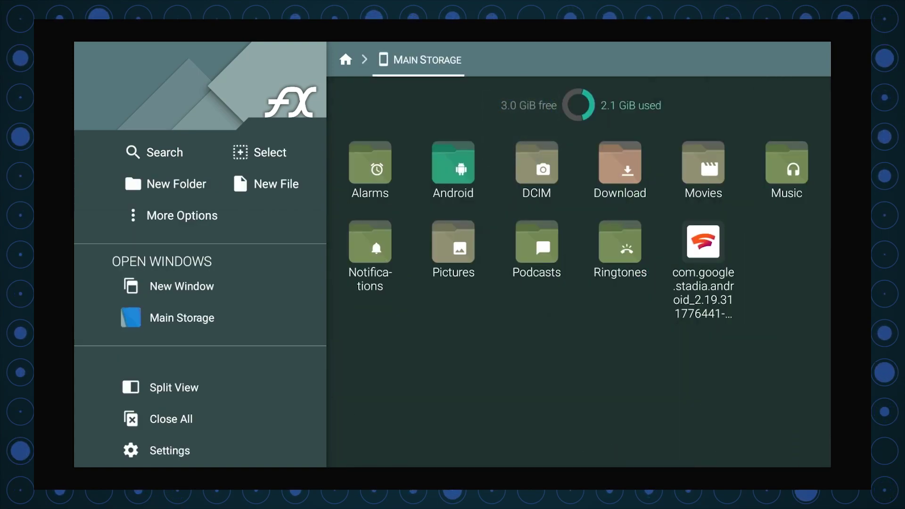
Open the com.google.stadia.android 2.19.311776441 APK file in Main Storage for installation
{"action": "key", "text": "Down"}
{"action": "key", "text": "Down"}
{"action": "key", "text": "Down"}
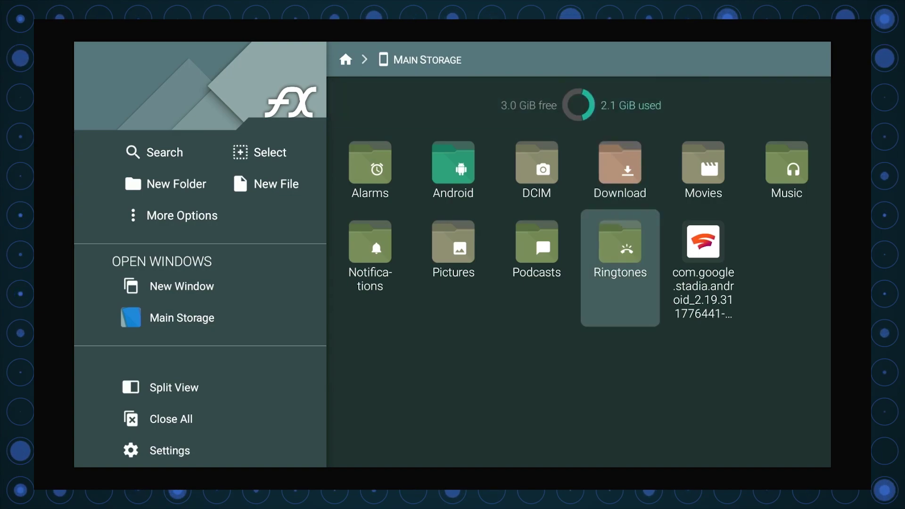
{"action": "key", "text": "Right"}
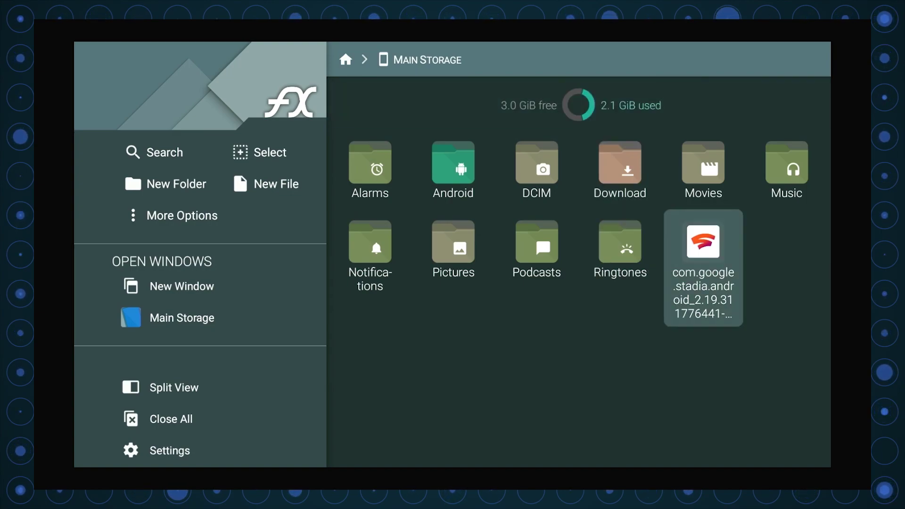
{"action": "key", "text": "Return"}
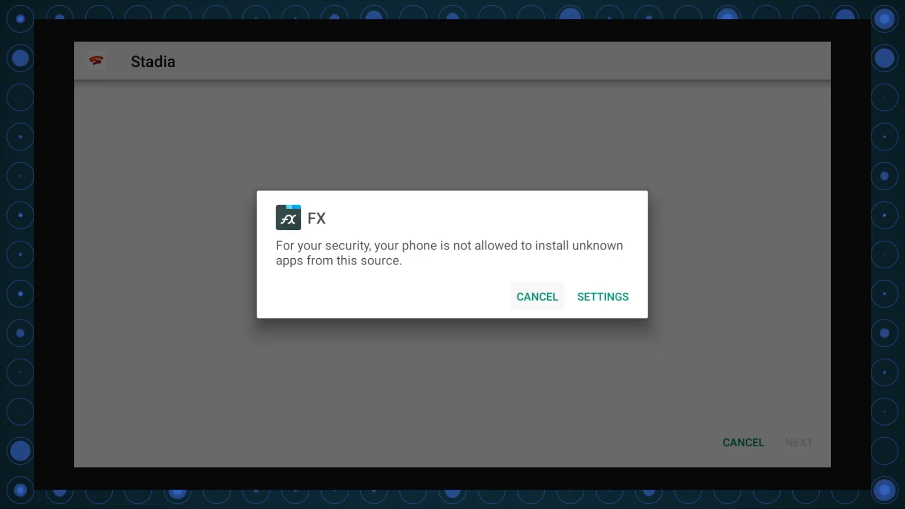
Allow FX to install unknown apps in the security settings and return to the Main Storage files
{"action": "key", "text": "Right"}
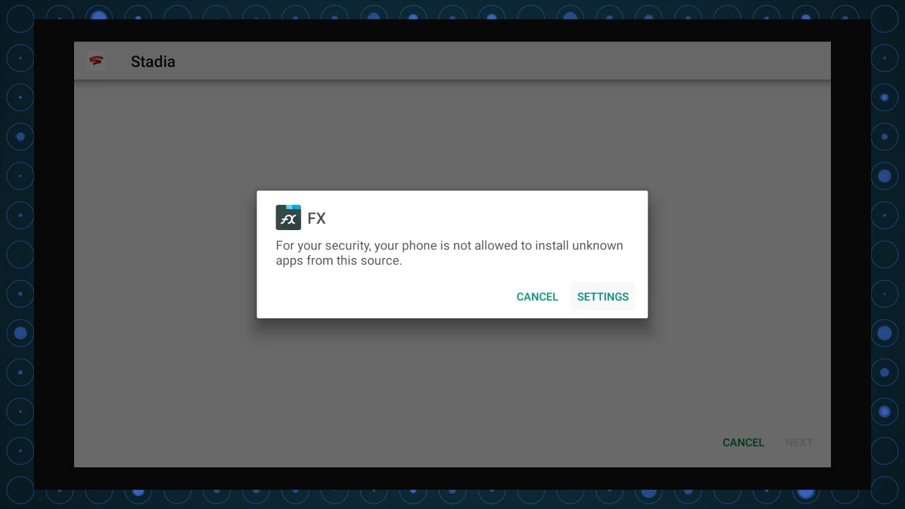
{"action": "key", "text": "Return"}
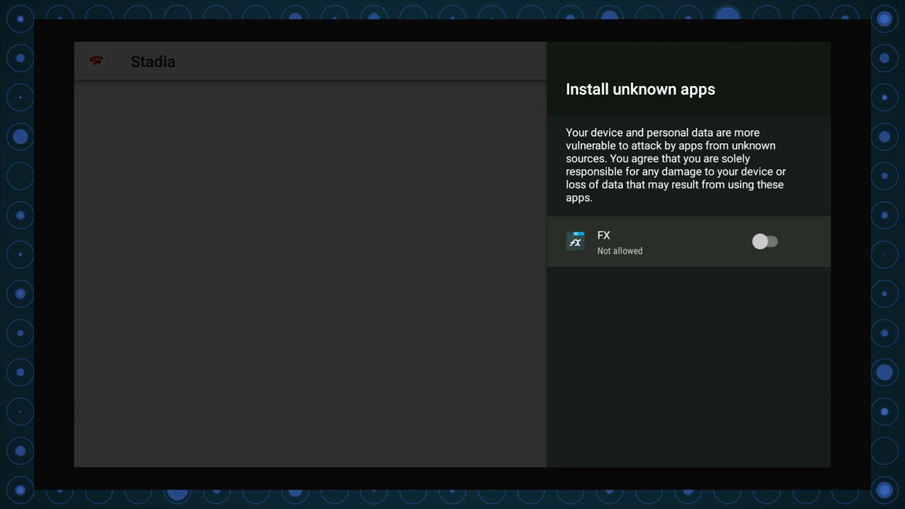
{"action": "key", "text": "Return"}
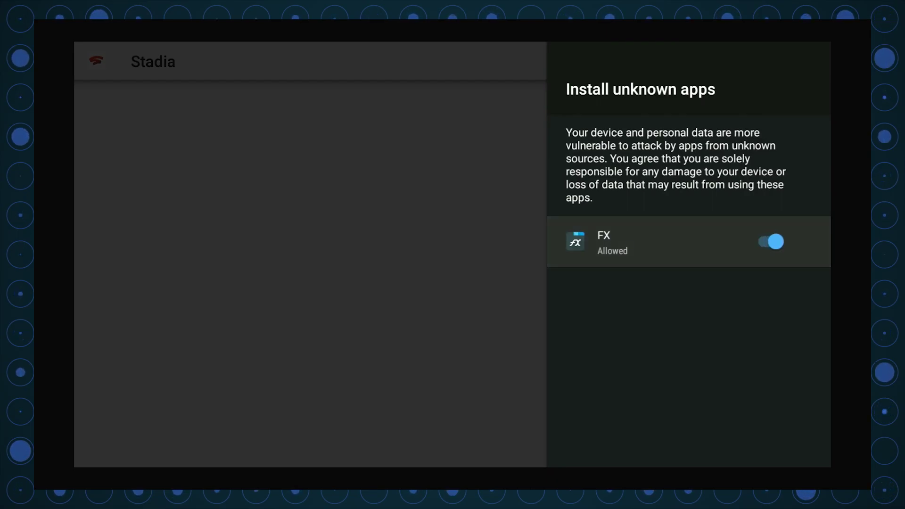
{"action": "key", "text": "Escape"}
{"action": "key", "text": "Escape"}
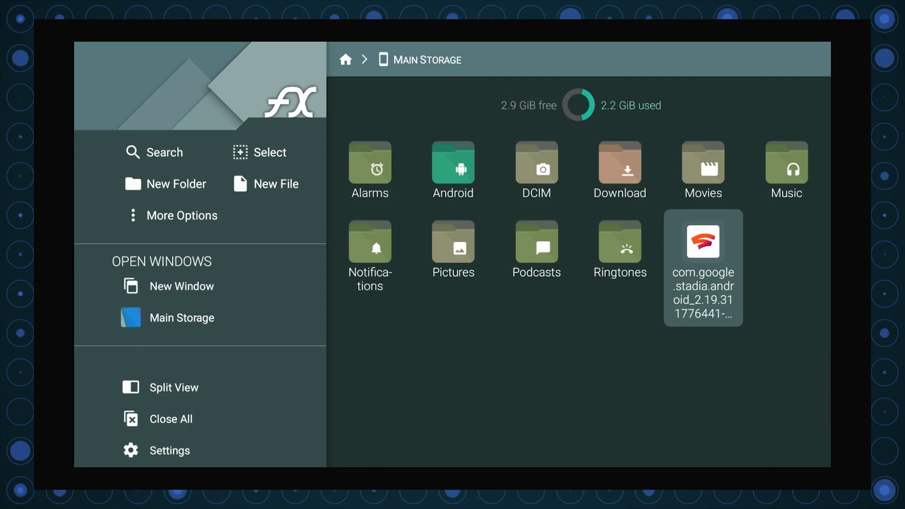
Reopen the Stadia APK and install the application
{"action": "key", "text": "Return"}
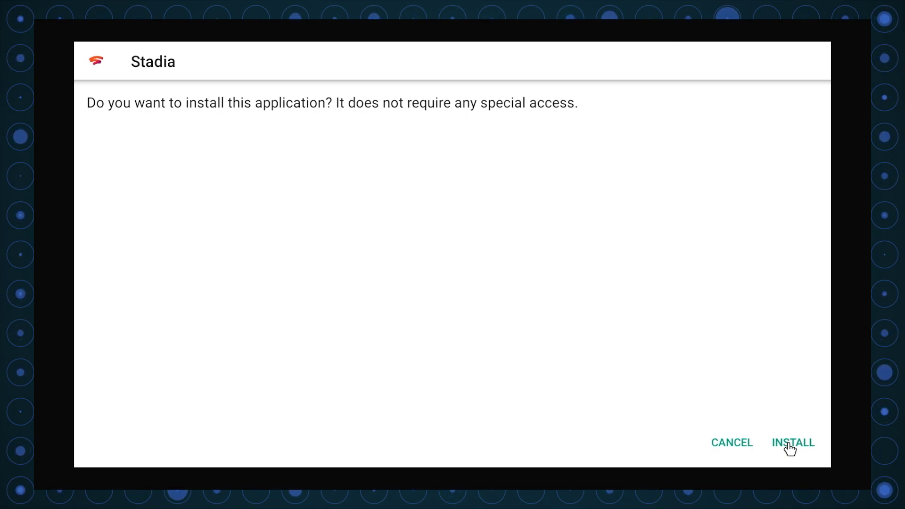
{"action": "left_click", "coordinate": [790, 446]}
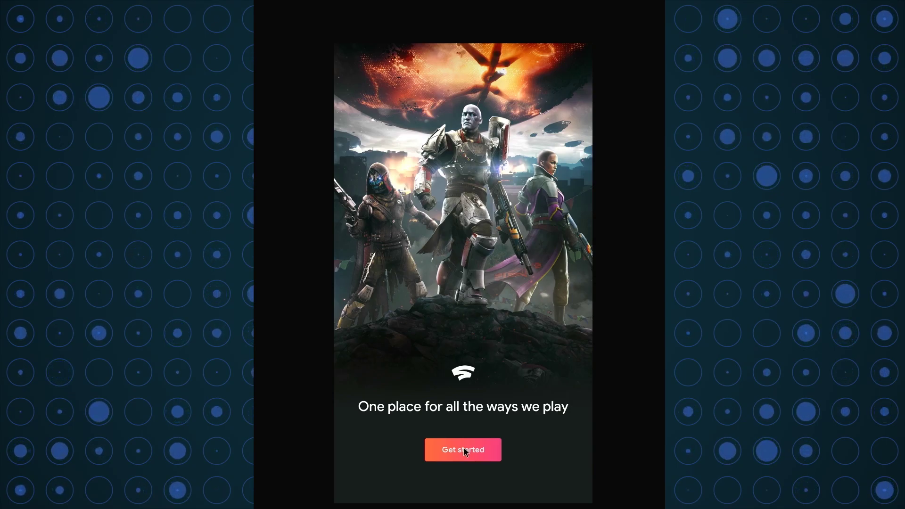
Get started in the Stadia app and choose the existing Google account
{"action": "left_click", "coordinate": [464, 451]}
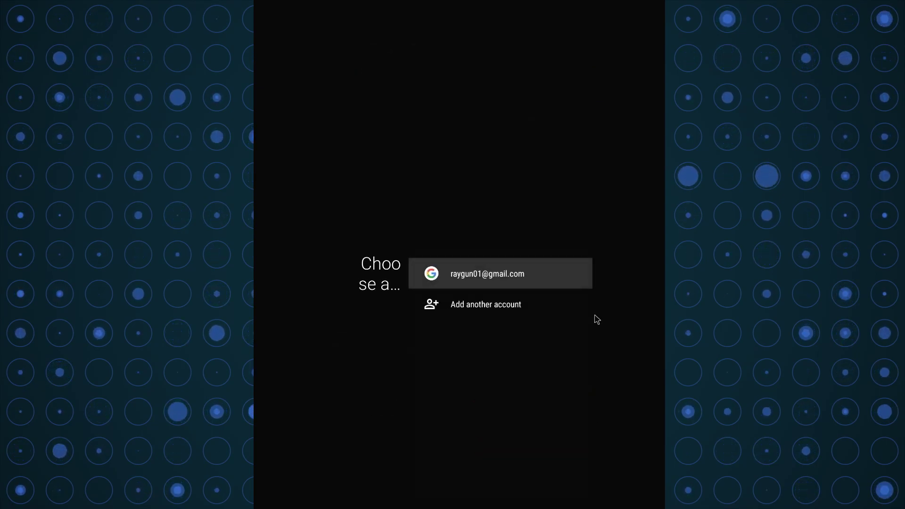
{"action": "left_click", "coordinate": [481, 284]}
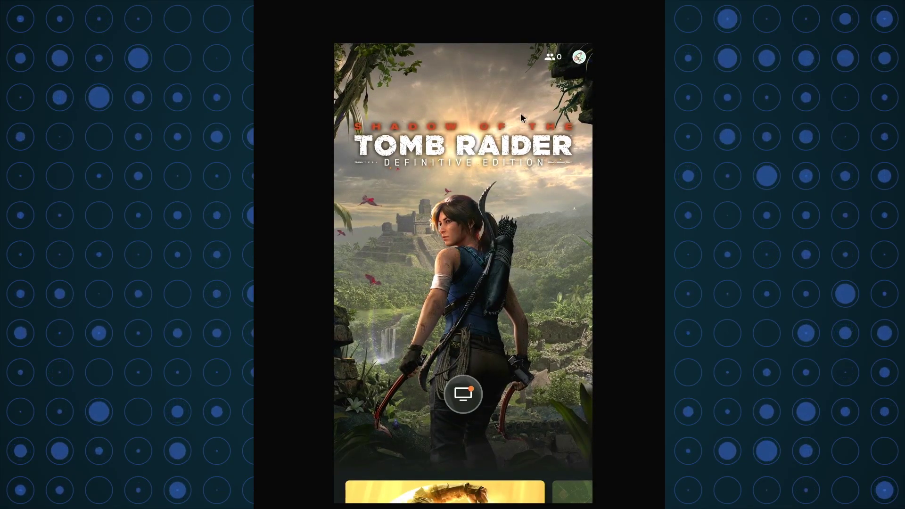
Enable "Play on this device" in Stadia's Experiments settings and close the account settings
{"action": "left_click", "coordinate": [578, 57]}
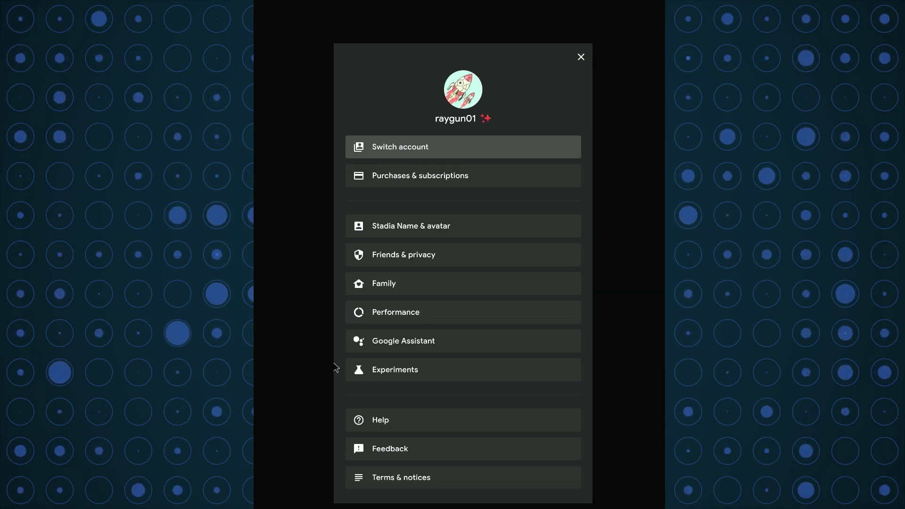
{"action": "left_click", "coordinate": [413, 372]}
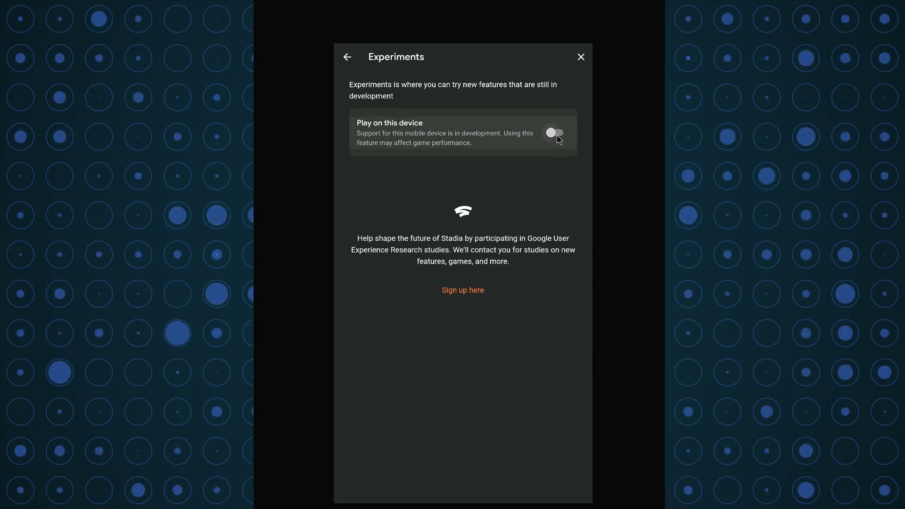
{"action": "left_click", "coordinate": [557, 134]}
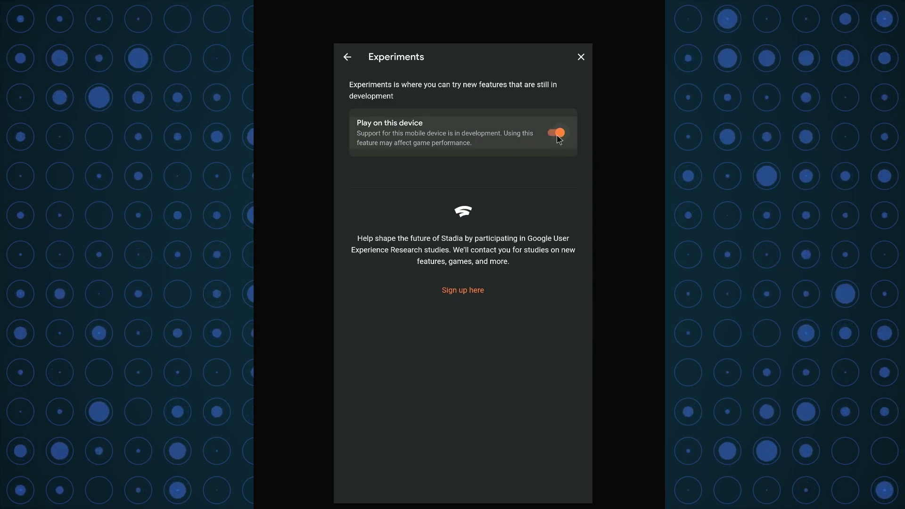
{"action": "left_click", "coordinate": [579, 62]}
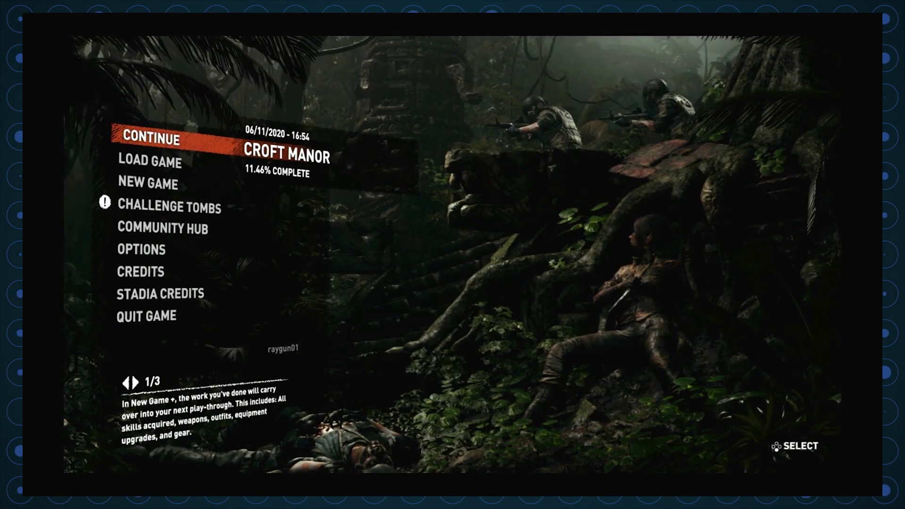
Continue the saved Croft Manor game from the Shadow of the Tomb Raider main menu
{"action": "key", "text": "Down"}
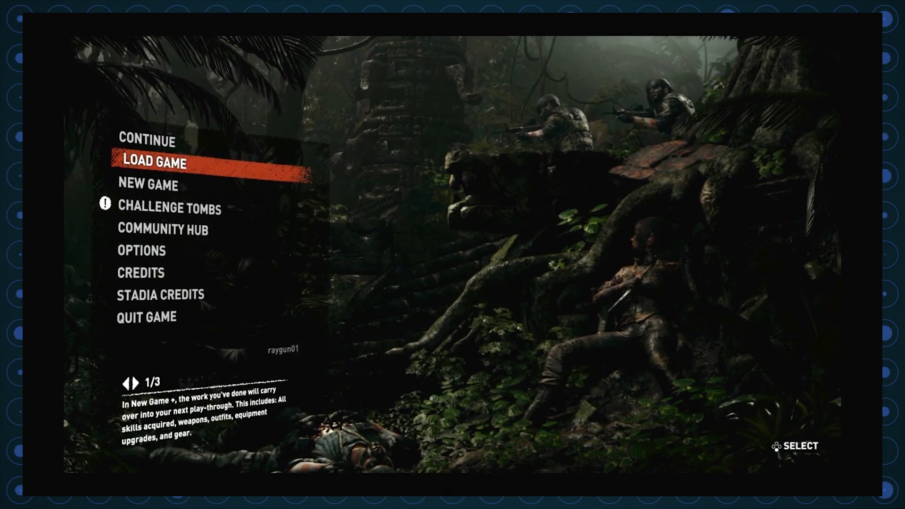
{"action": "key", "text": "Up"}
{"action": "key", "text": "Return"}
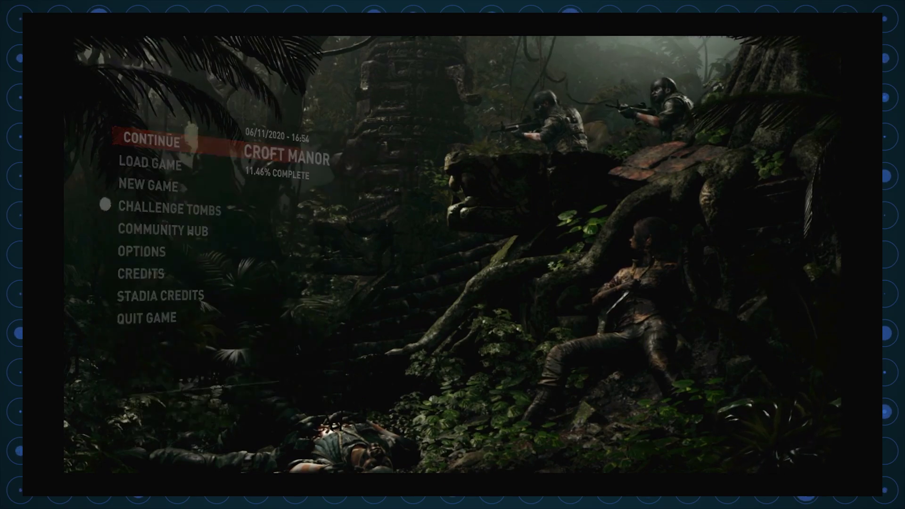